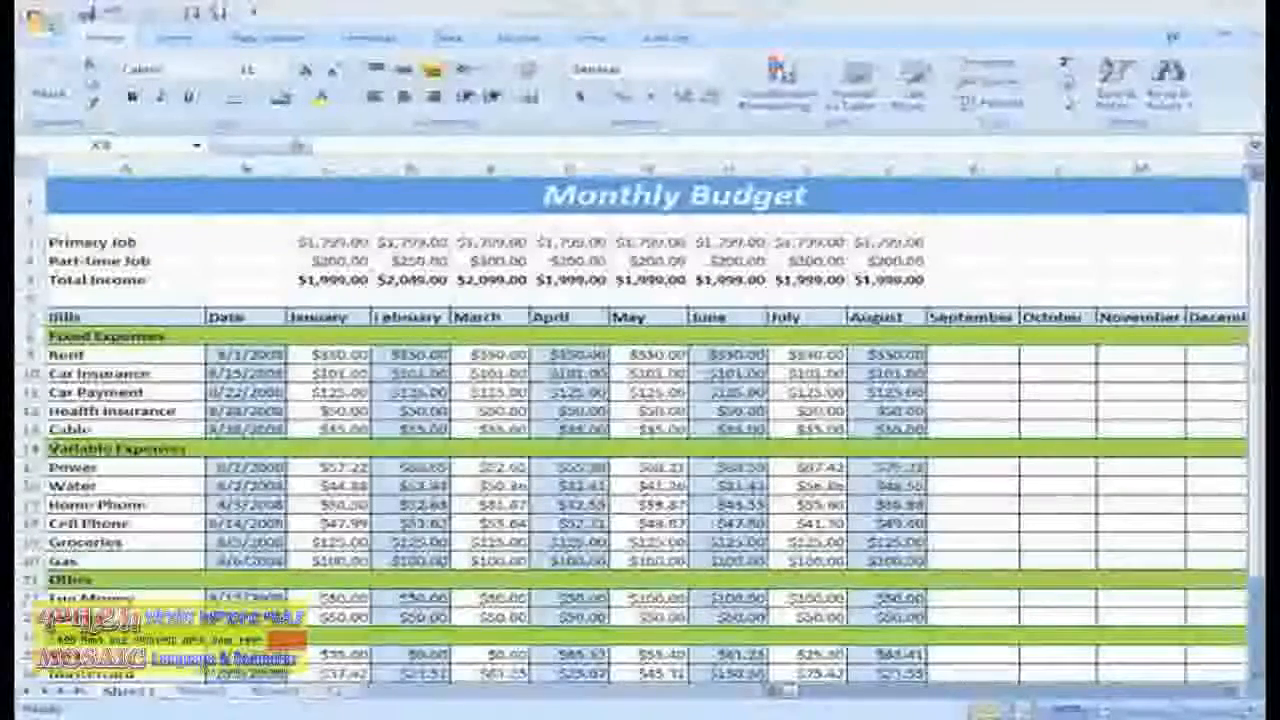
# Step: Insert a new column before January and enter the heading Paid in its header row
pyautogui.click(305, 164)
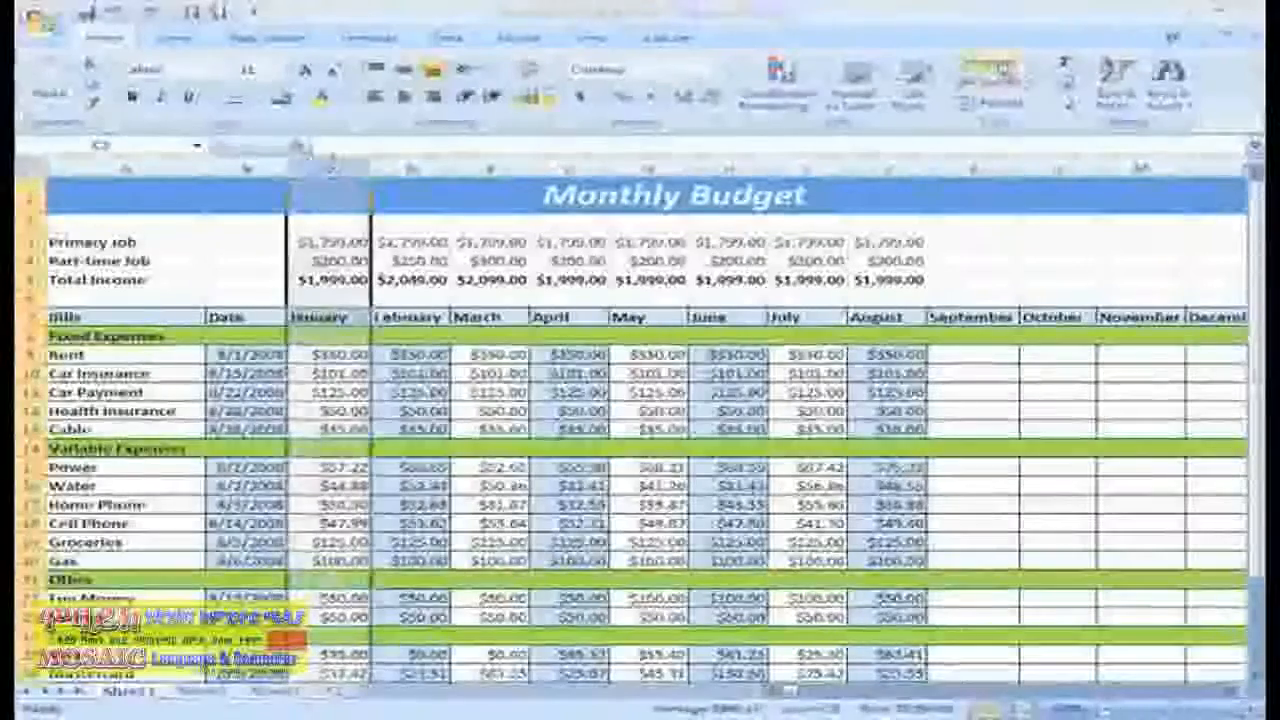
pyautogui.click(998, 65)
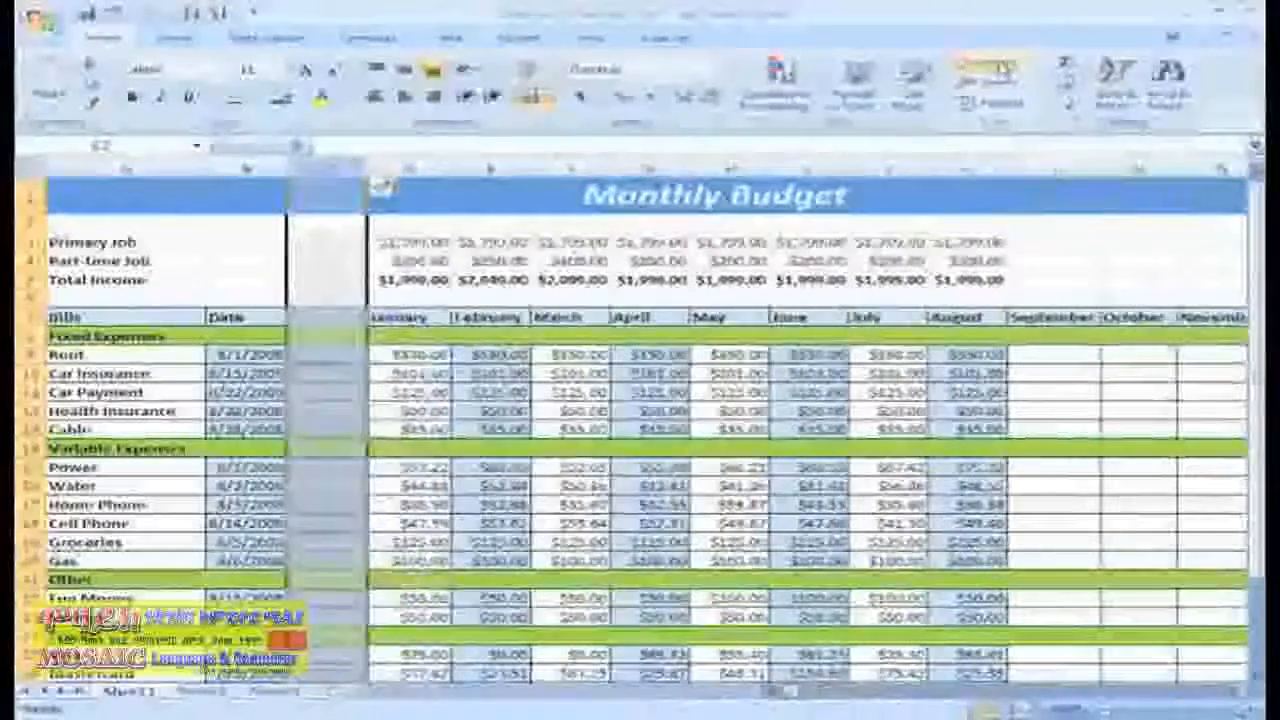
pyautogui.click(323, 317)
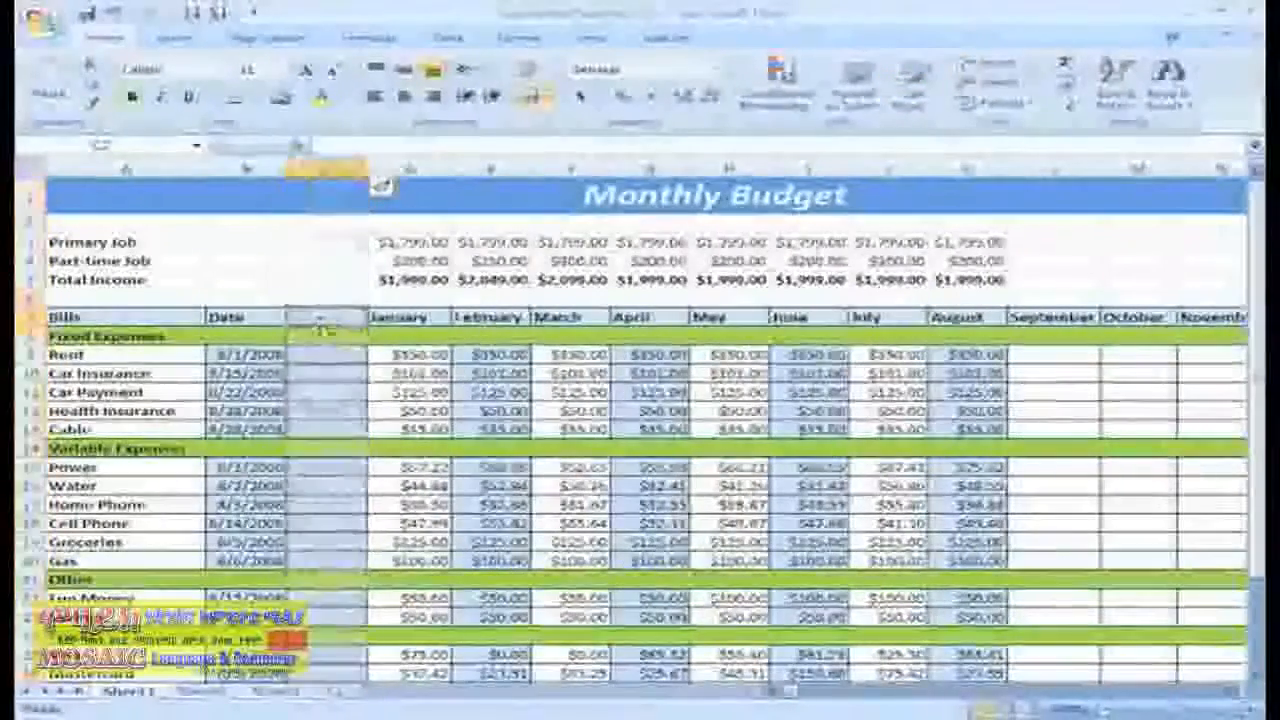
pyautogui.write('Paid')
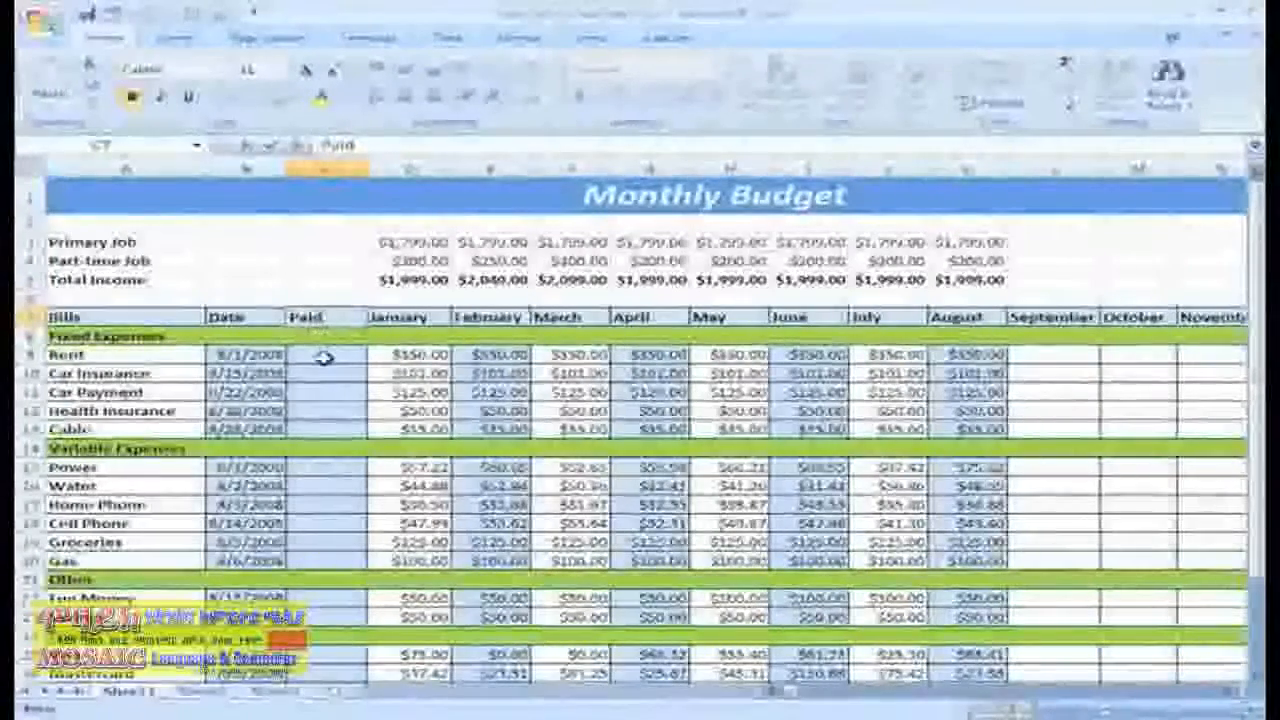
# Step: Enter Yes in the Paid column for Rent
pyautogui.click(323, 354)
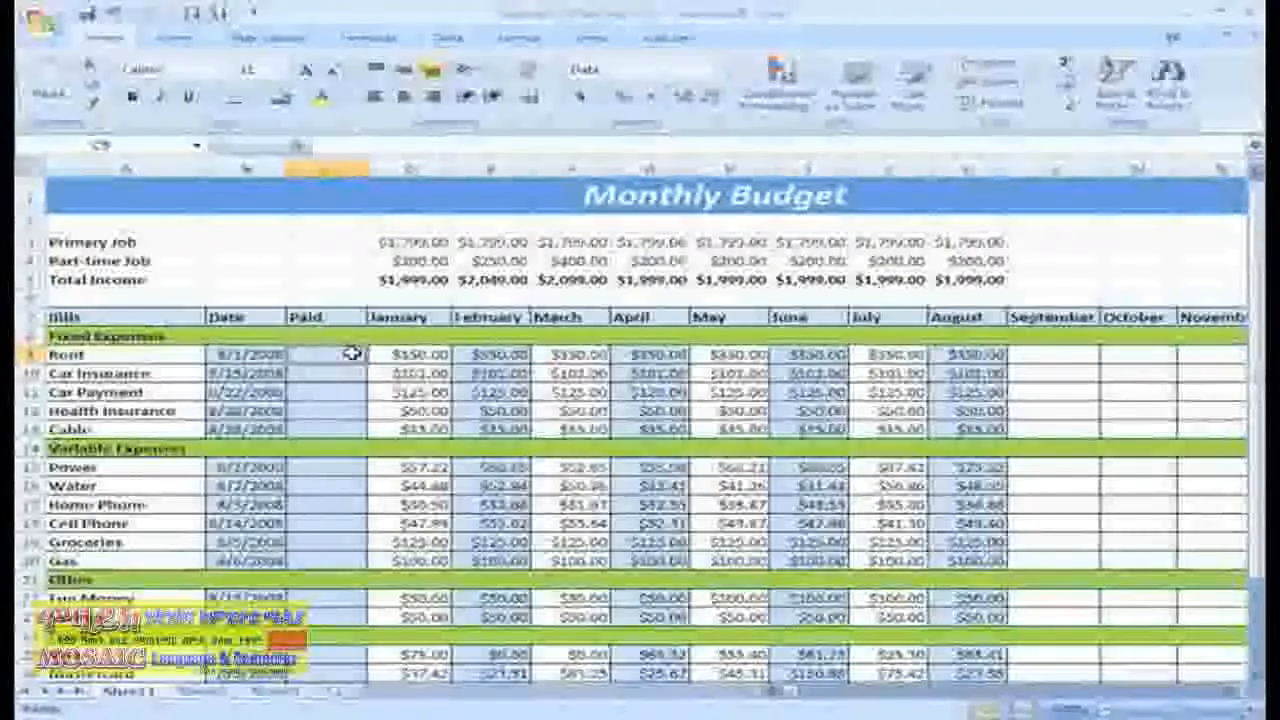
pyautogui.write('Yes')
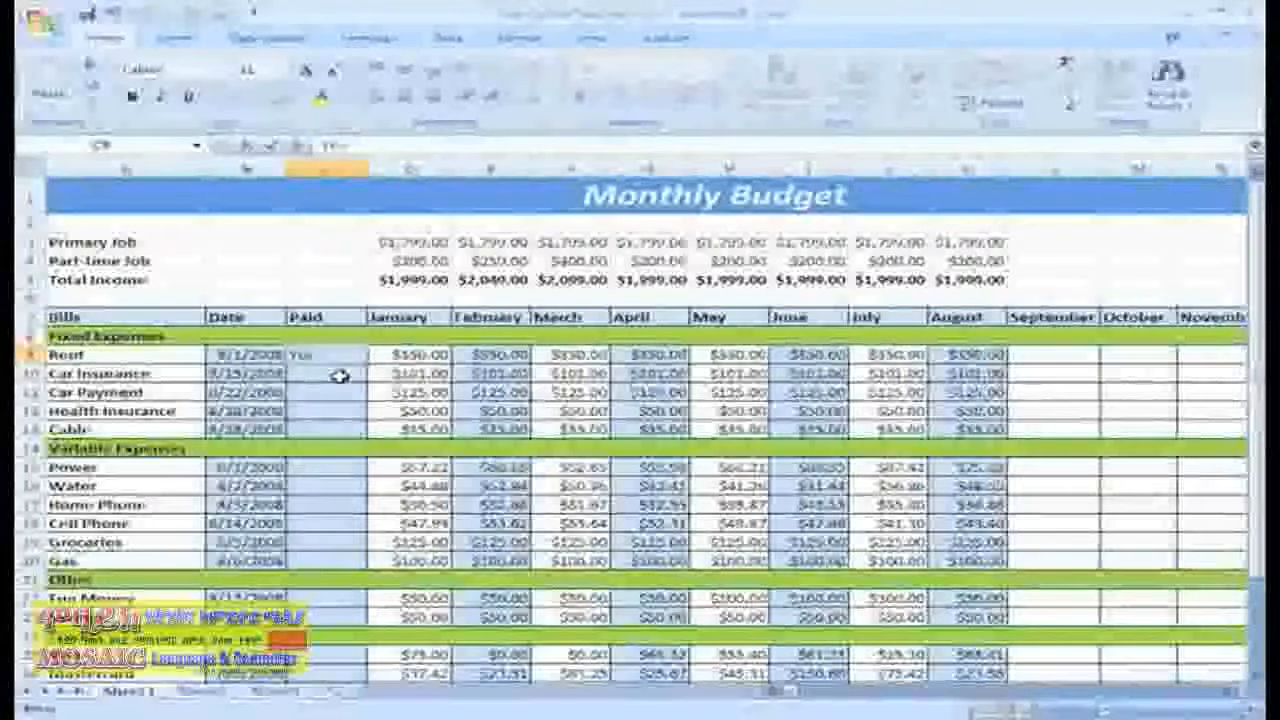
pyautogui.press('Return')
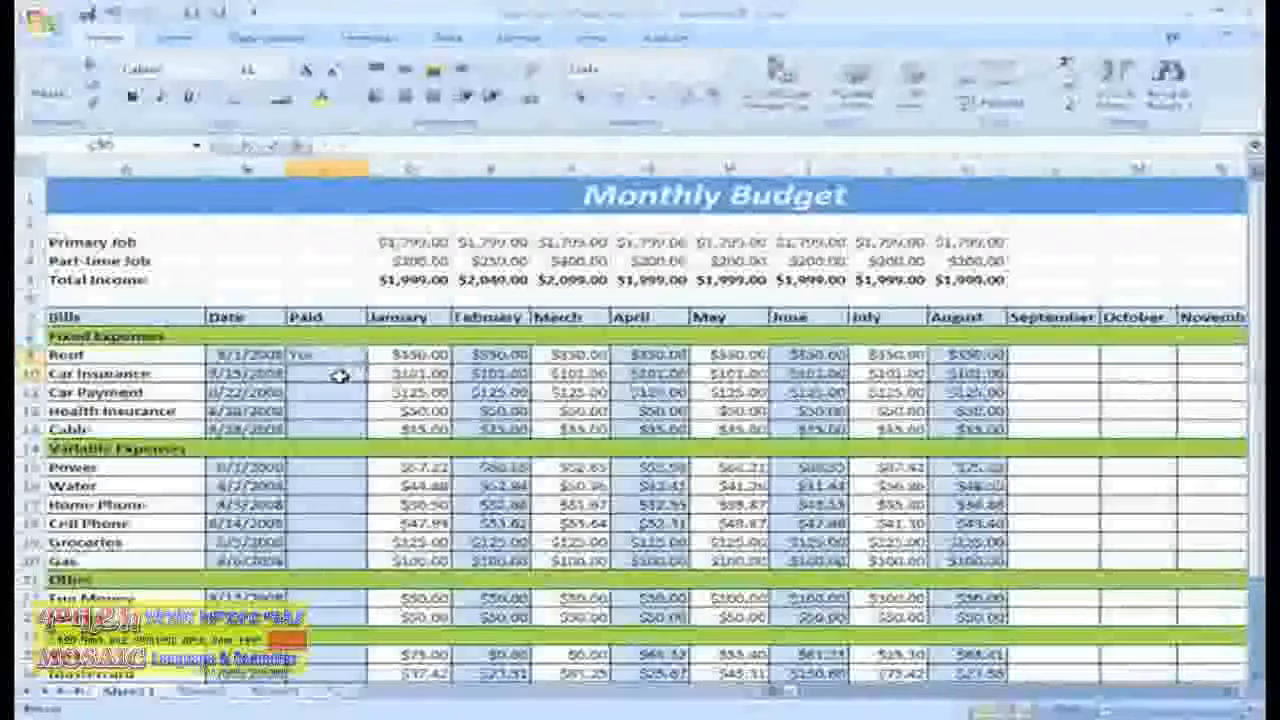
# Step: Copy the Yes from Rent into the Paid cells of Car Insurance, Car Payment, Health Insurance and Cable
pyautogui.click(334, 354)
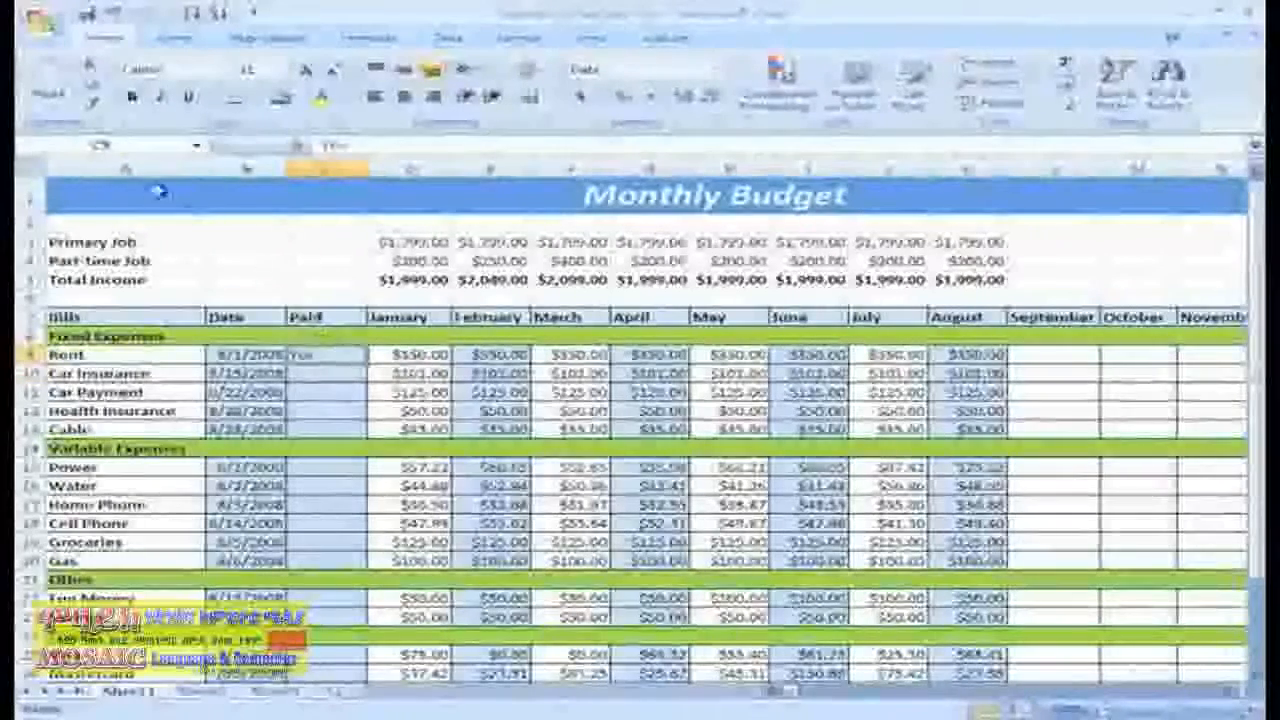
pyautogui.click(95, 96)
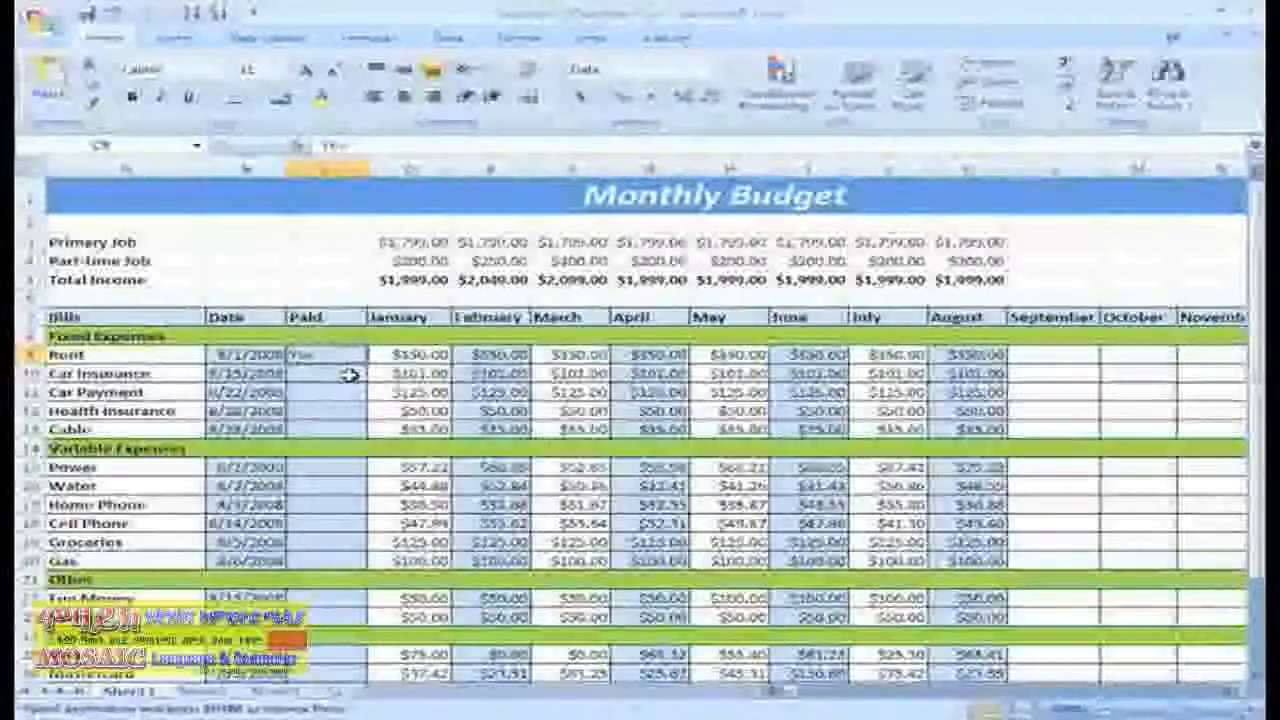
pyautogui.click(349, 375)
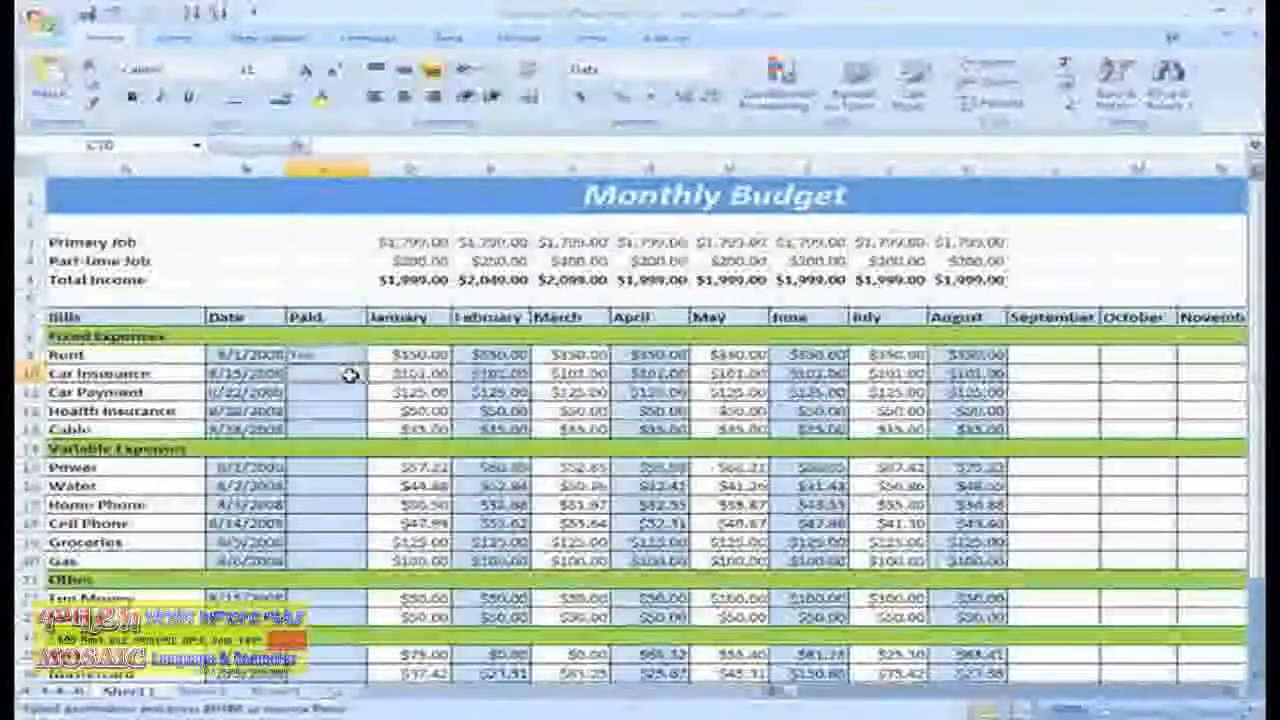
pyautogui.click(60, 80)
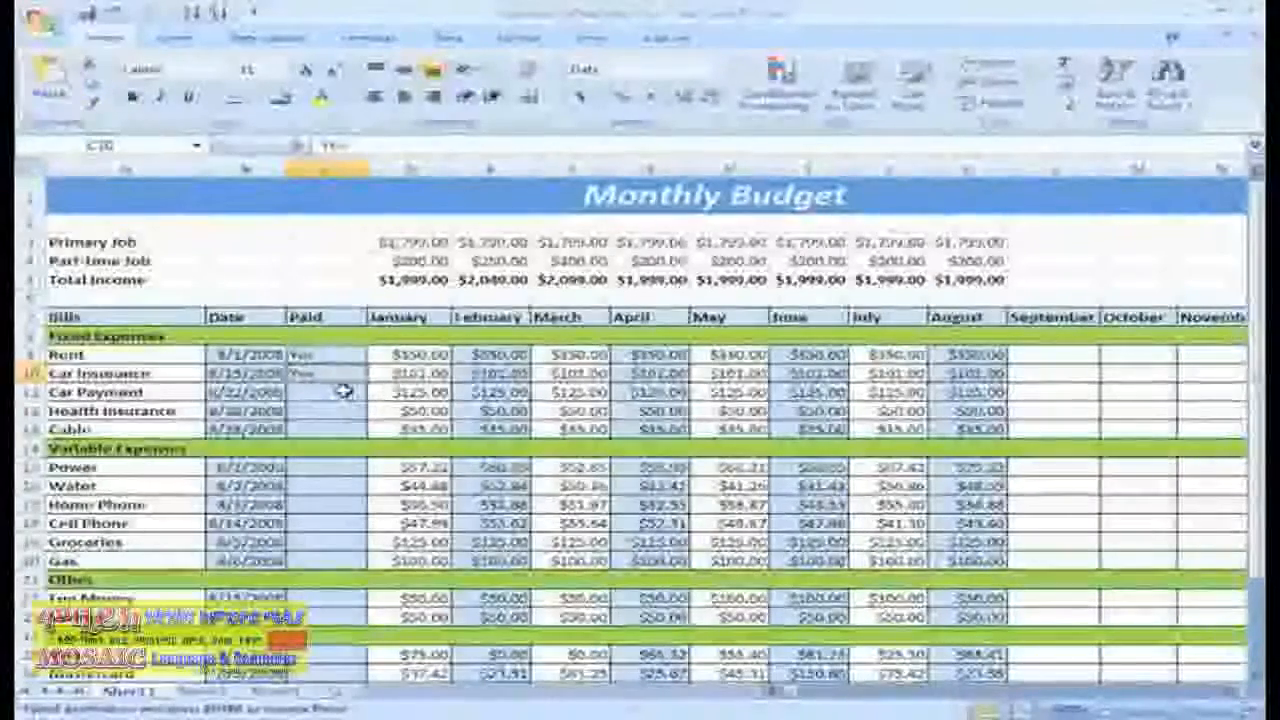
pyautogui.moveTo(344, 391); pyautogui.dragTo(344, 425)
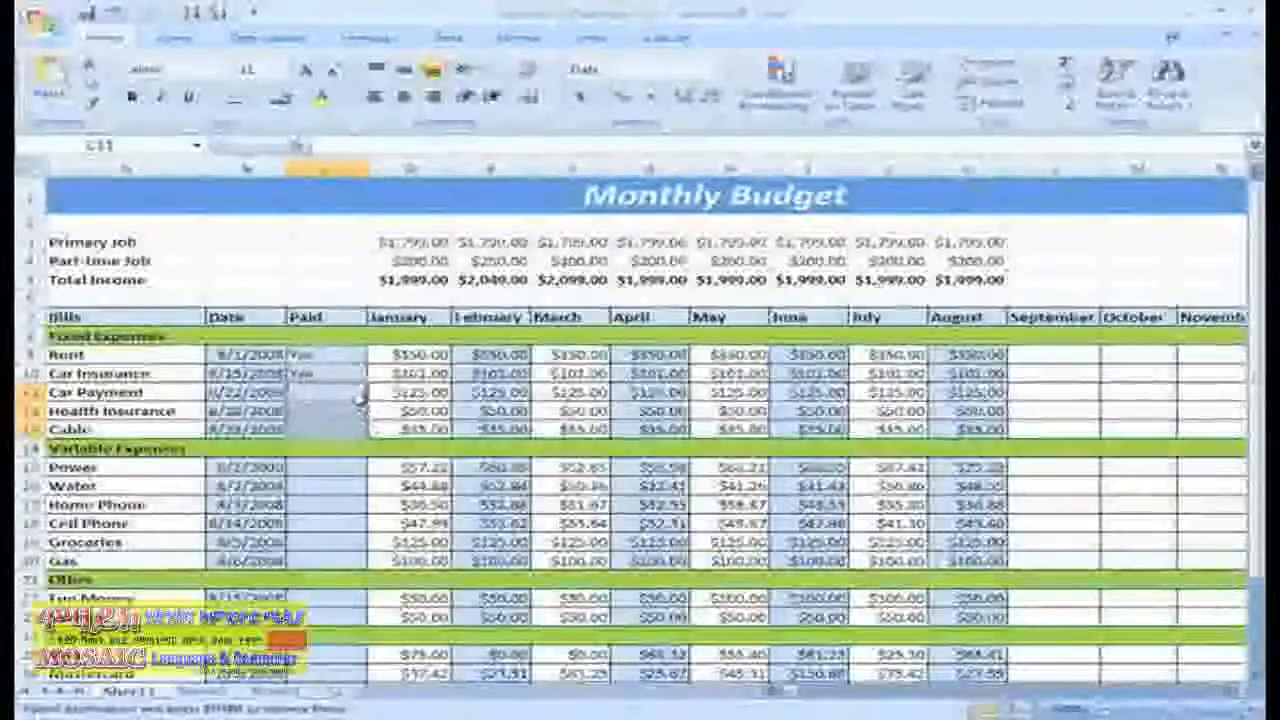
pyautogui.click(50, 77)
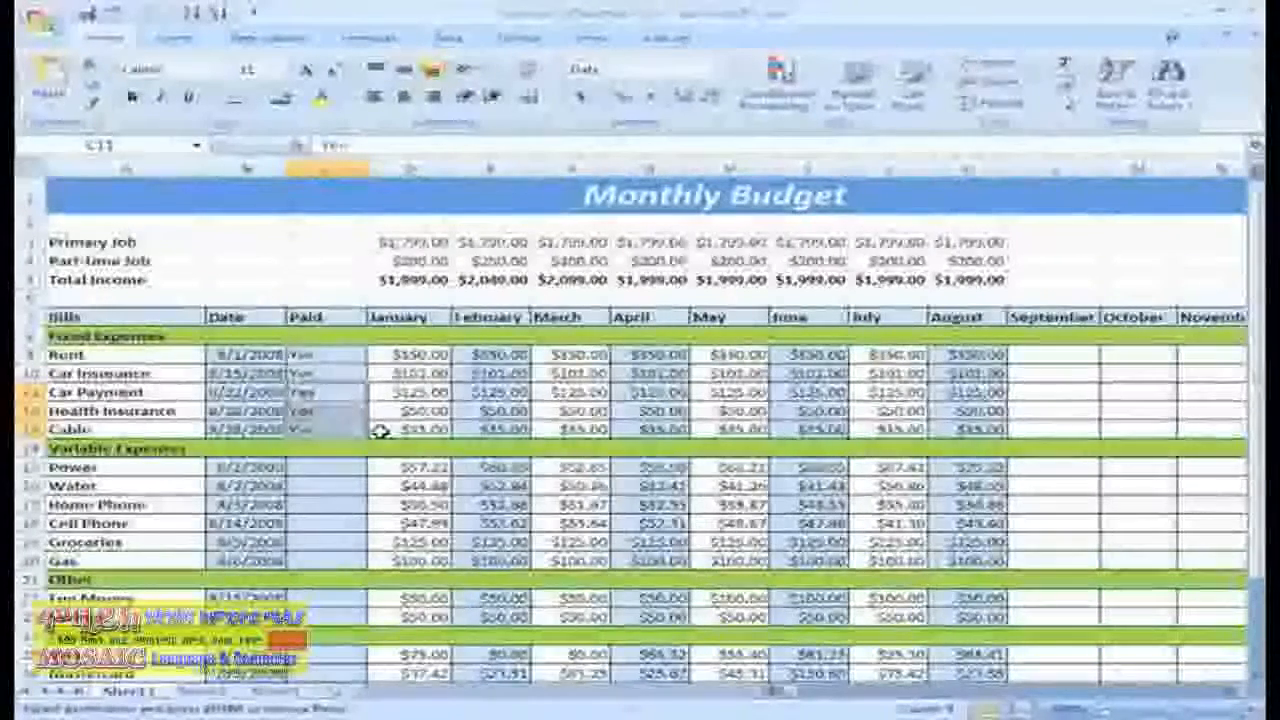
# Step: Cut the Yes from Rent's Paid cell and paste it into the Paid cell for Power
pyautogui.doubleClick(348, 357)
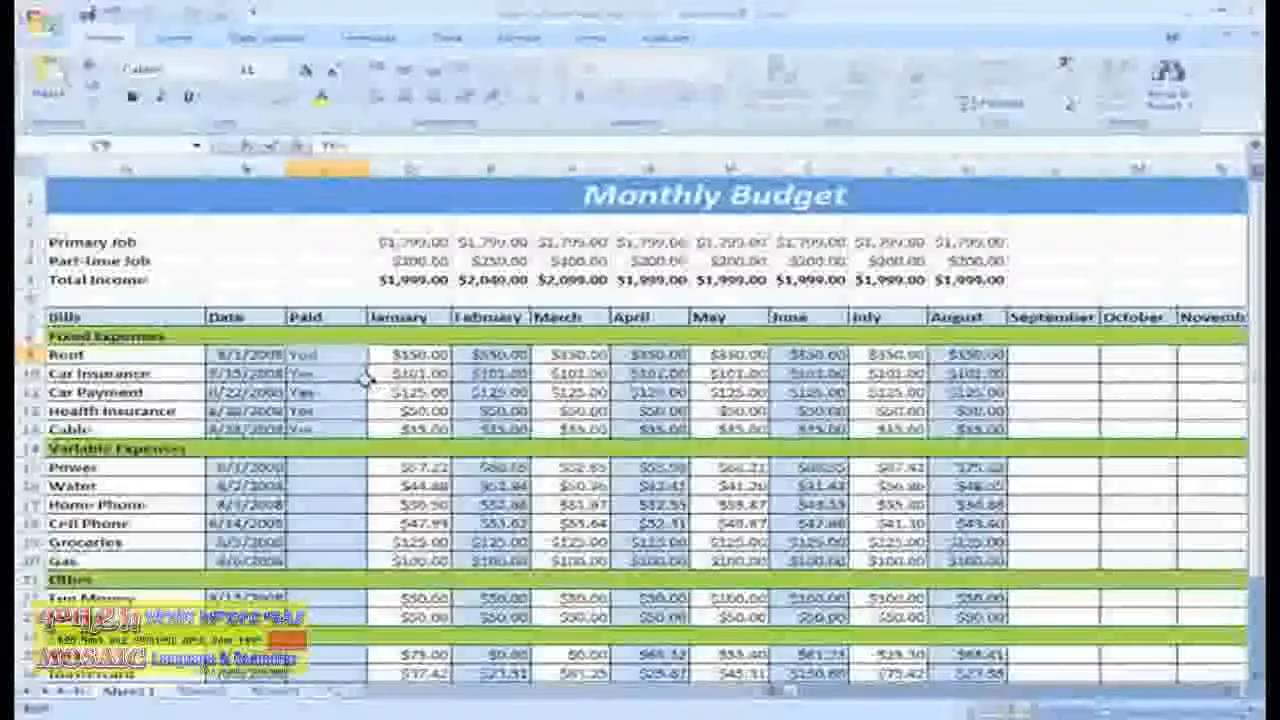
pyautogui.press('Escape')
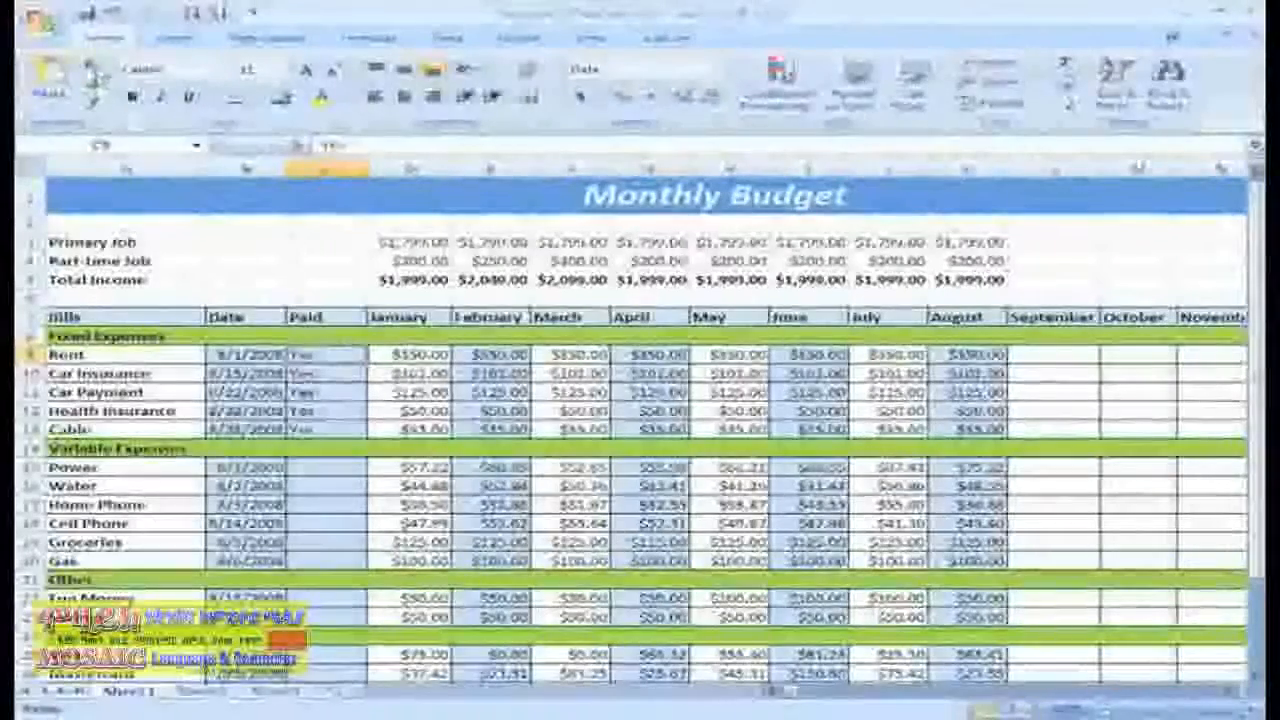
pyautogui.click(90, 82)
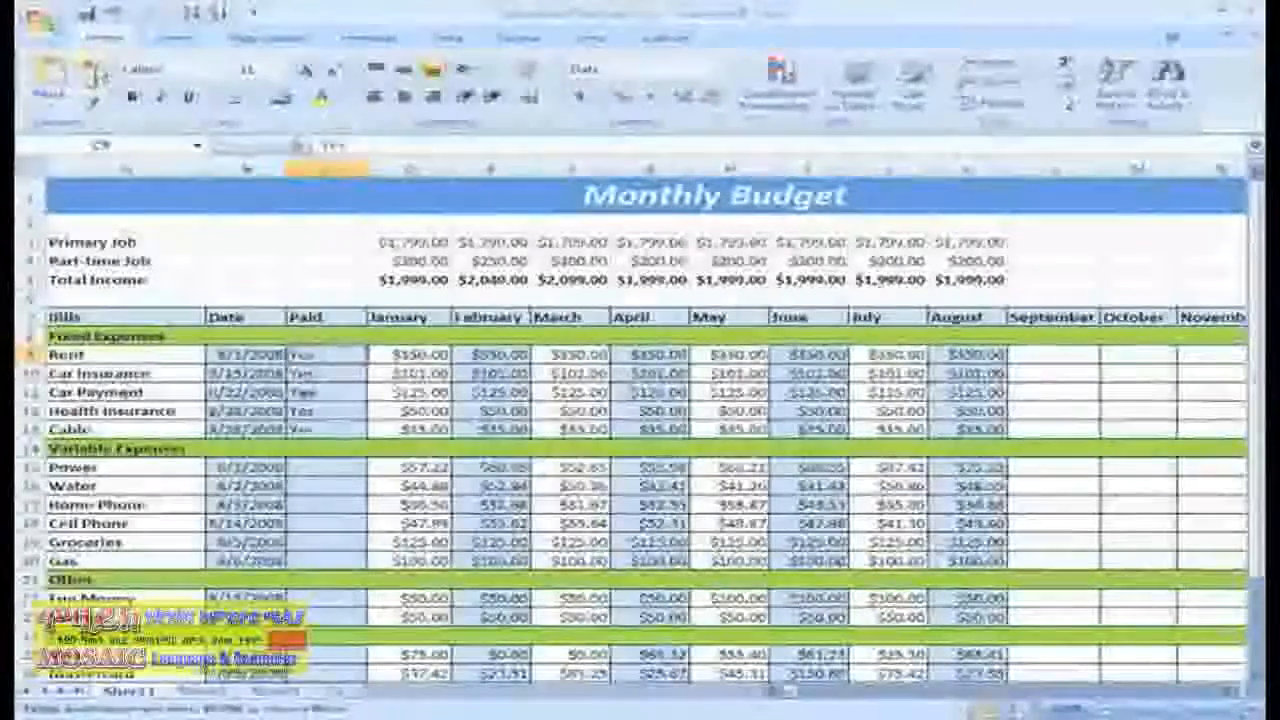
pyautogui.click(340, 466)
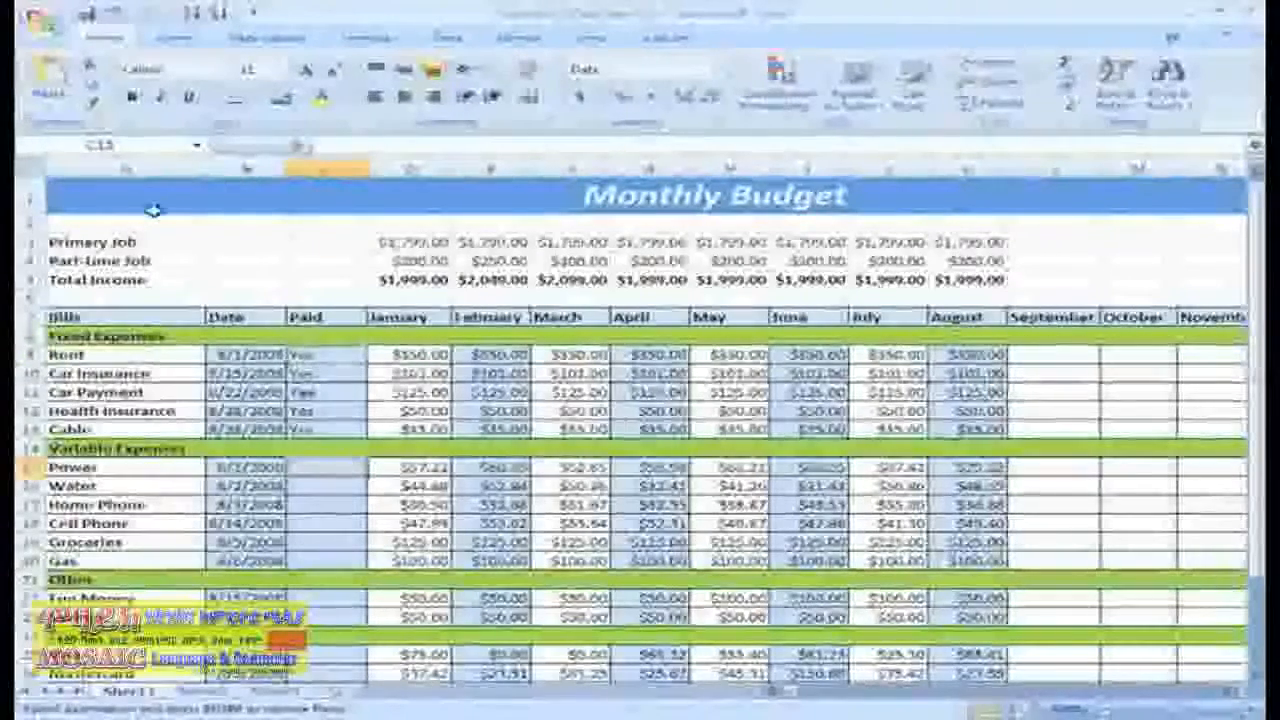
pyautogui.click(50, 80)
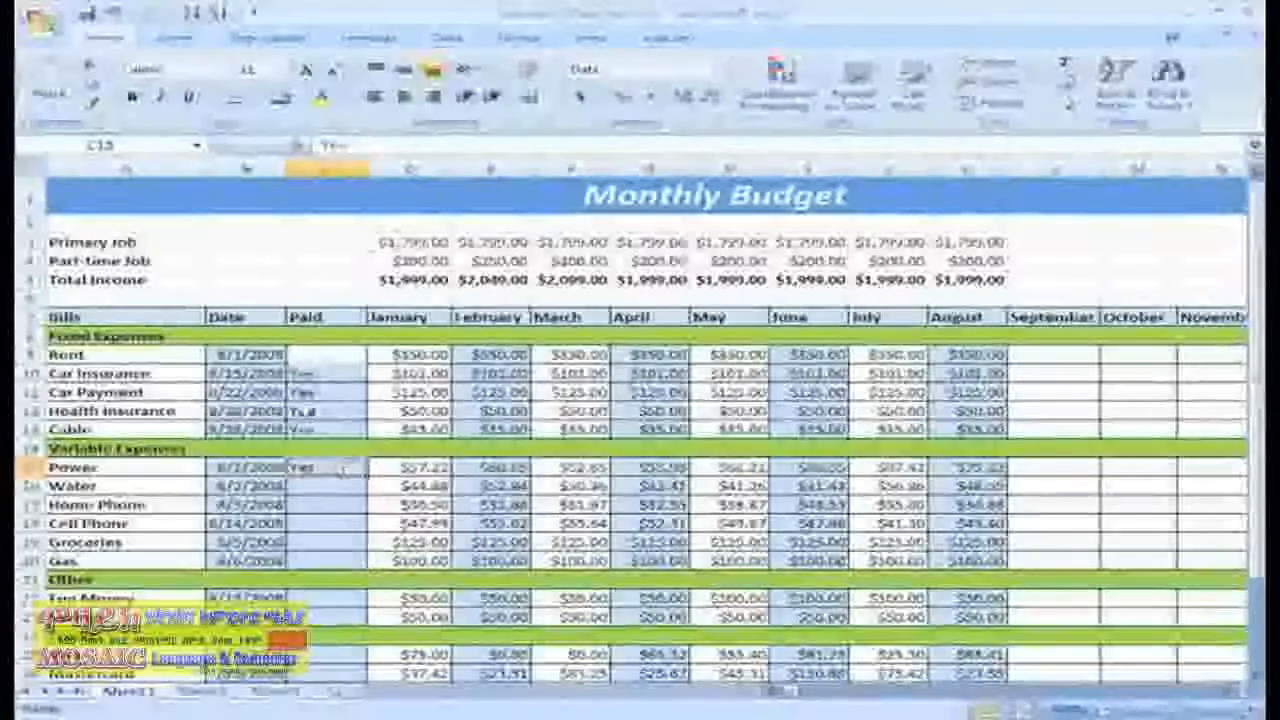
# Step: Copy the Yes from Power's Paid cell back into the Paid cell for Rent
pyautogui.hotkey('ctrl', 'c')
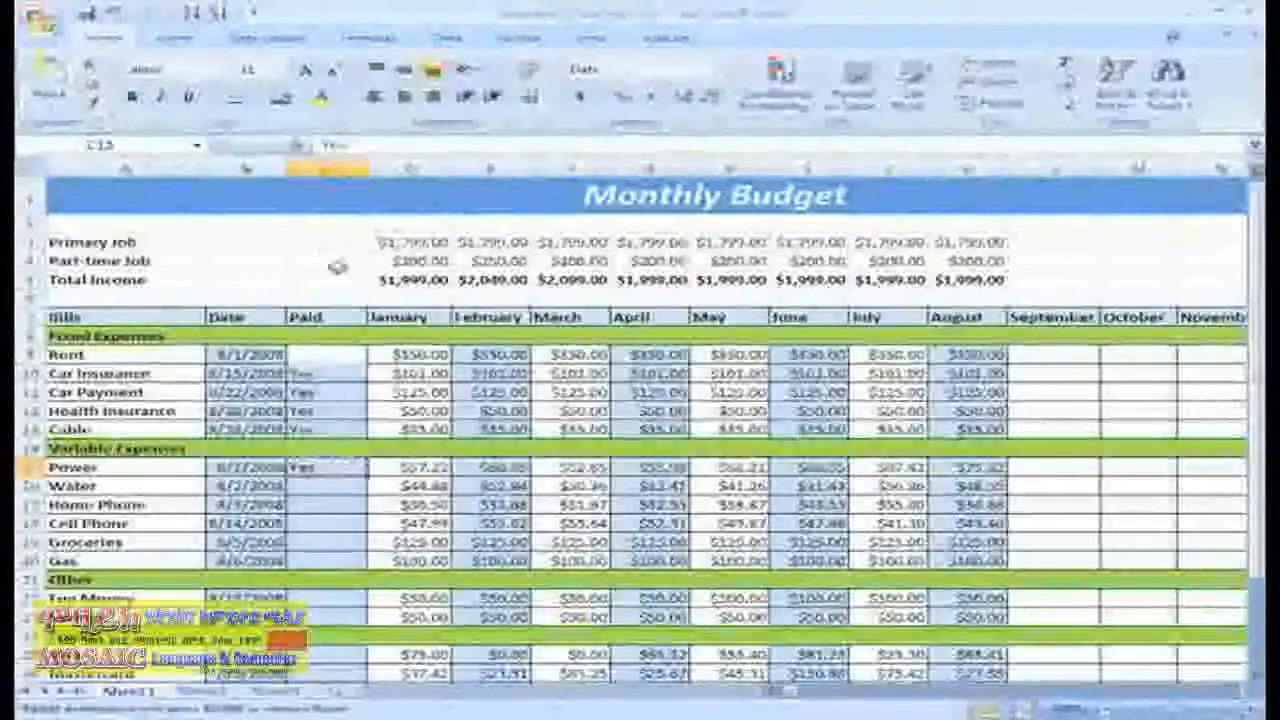
pyautogui.click(346, 353)
pyautogui.press('Return')
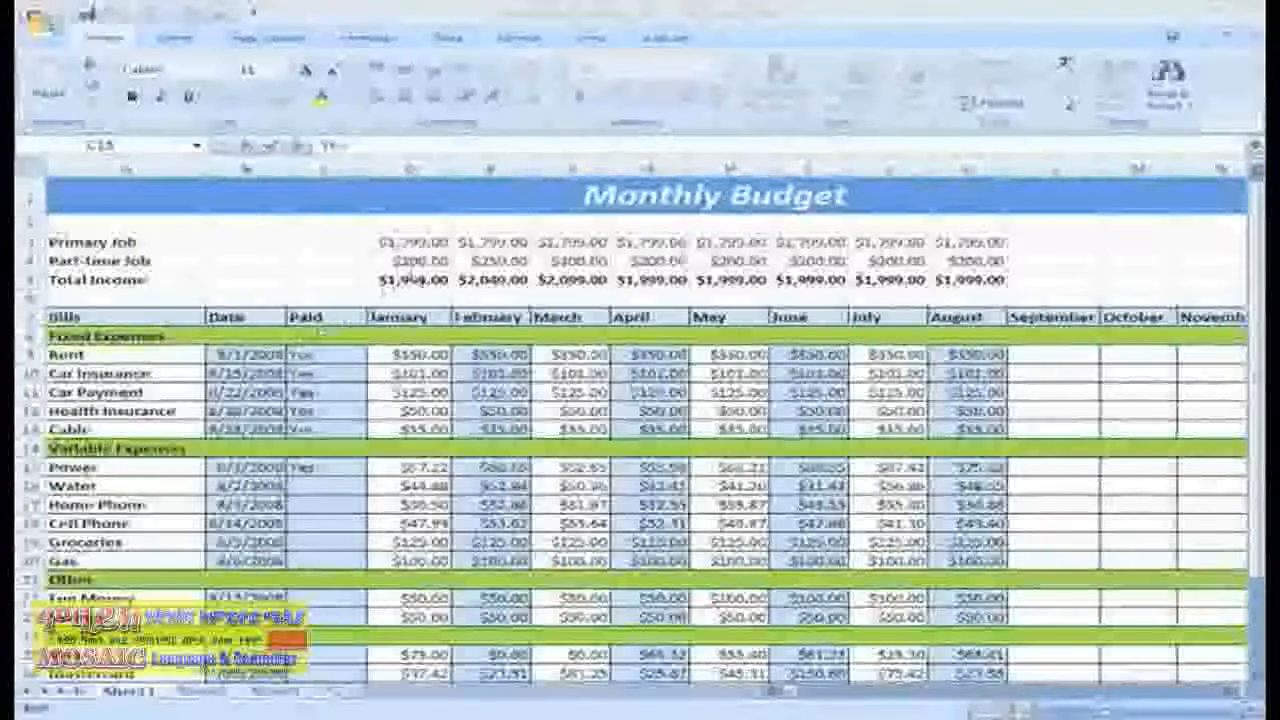
# Step: Move the income block, from Primary Job through Total Income for all months, below the Remaining row so it starts in A32
pyautogui.click(412, 281)
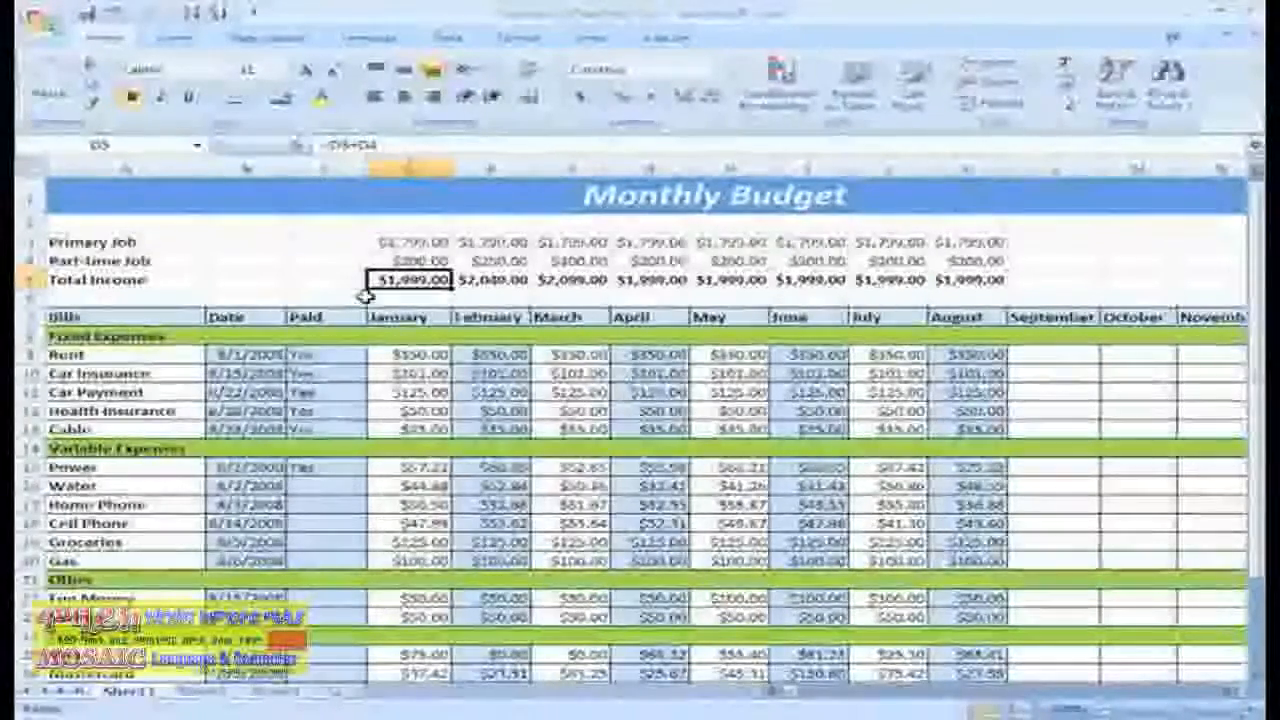
pyautogui.moveTo(178, 242); pyautogui.dragTo(948, 282)
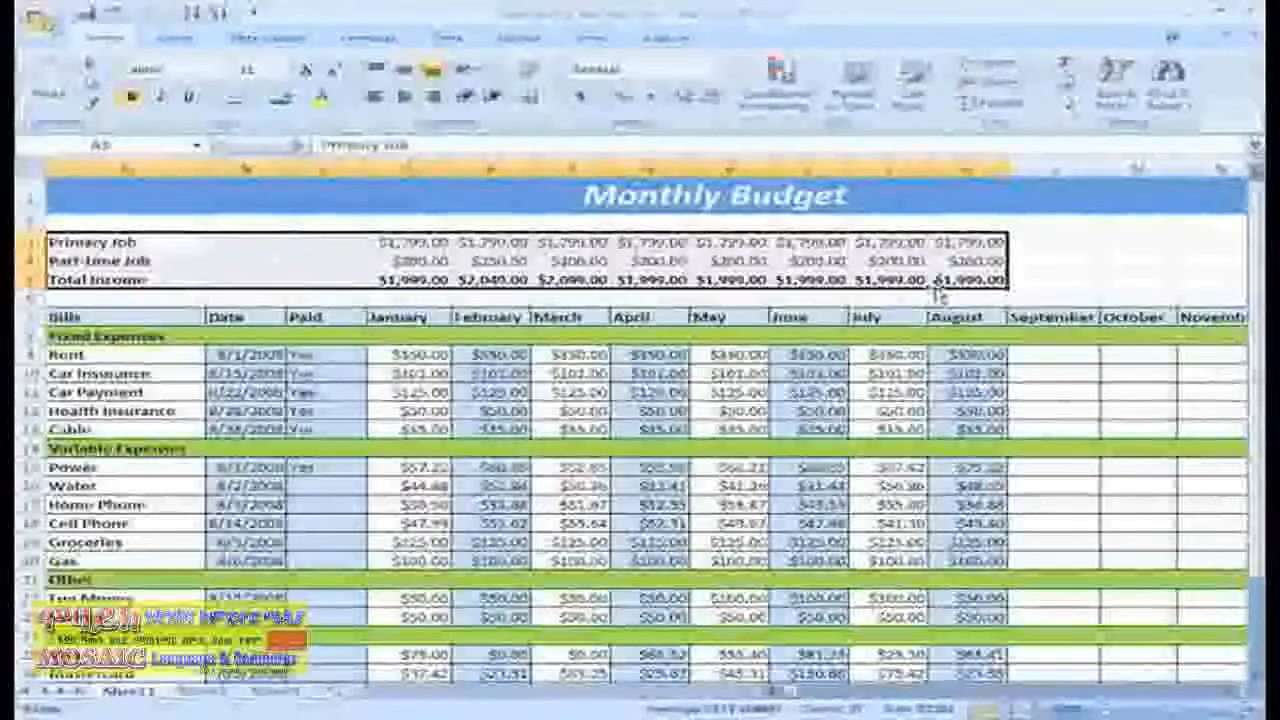
pyautogui.hotkey('ctrl', 'c')
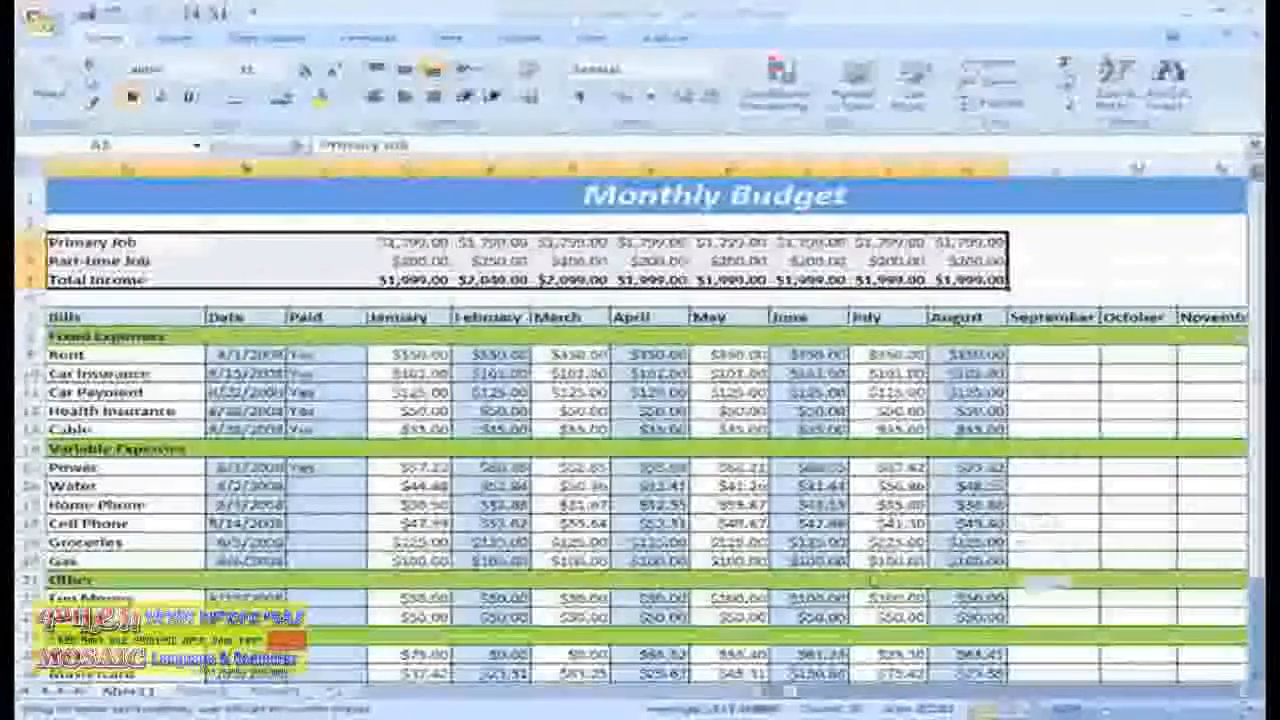
pyautogui.moveTo(868, 632); pyautogui.dragTo(822, 548)
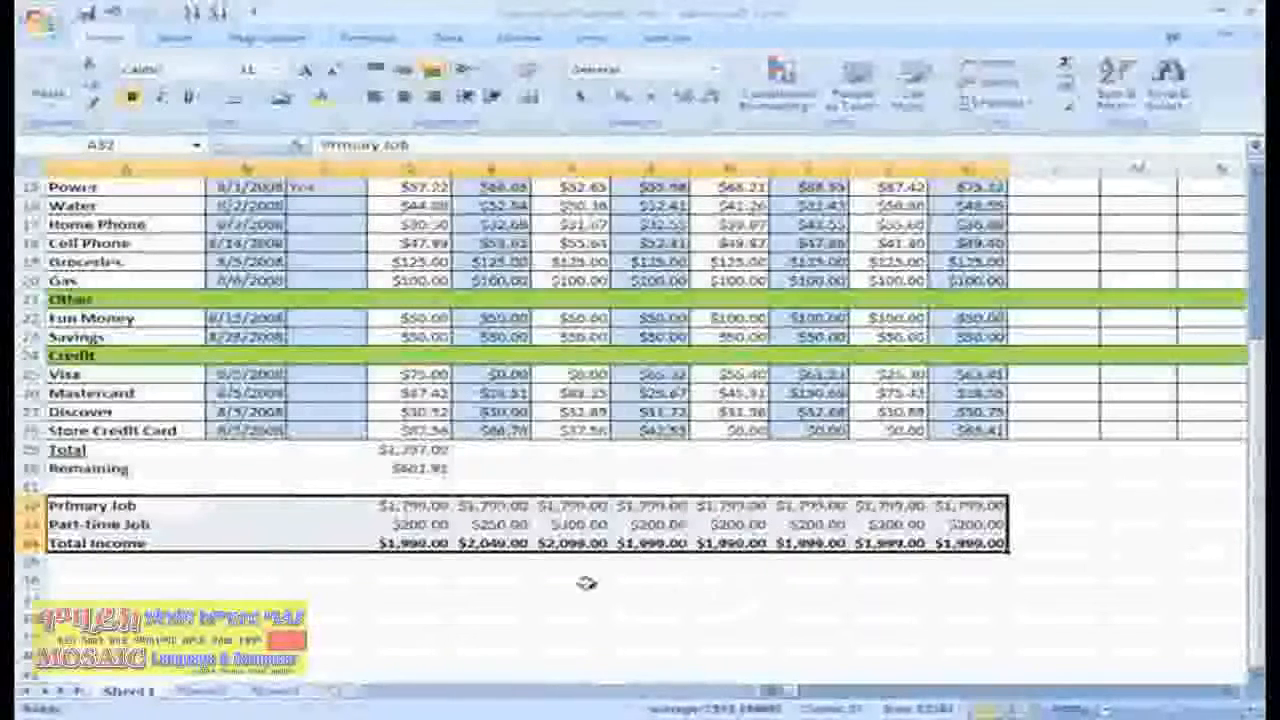
pyautogui.click(420, 543)
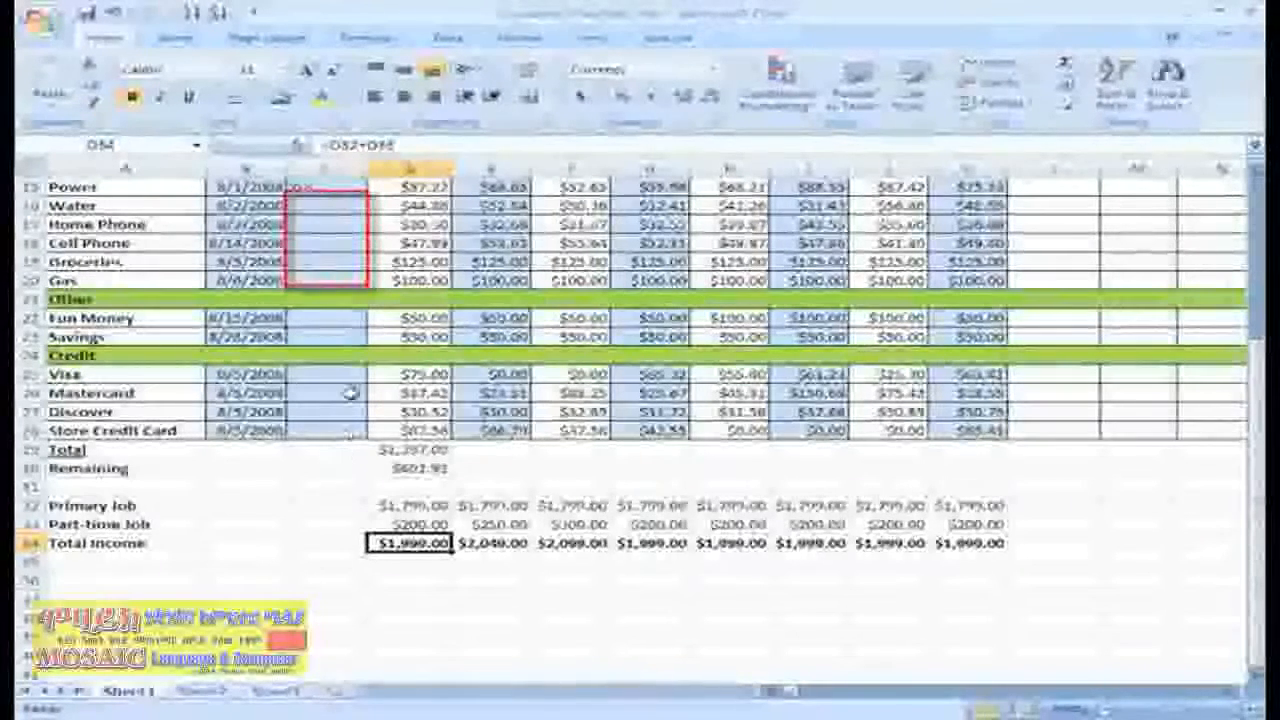
# Step: Enter No in the Paid column for Water and fill it down through Gas
pyautogui.click(316, 205)
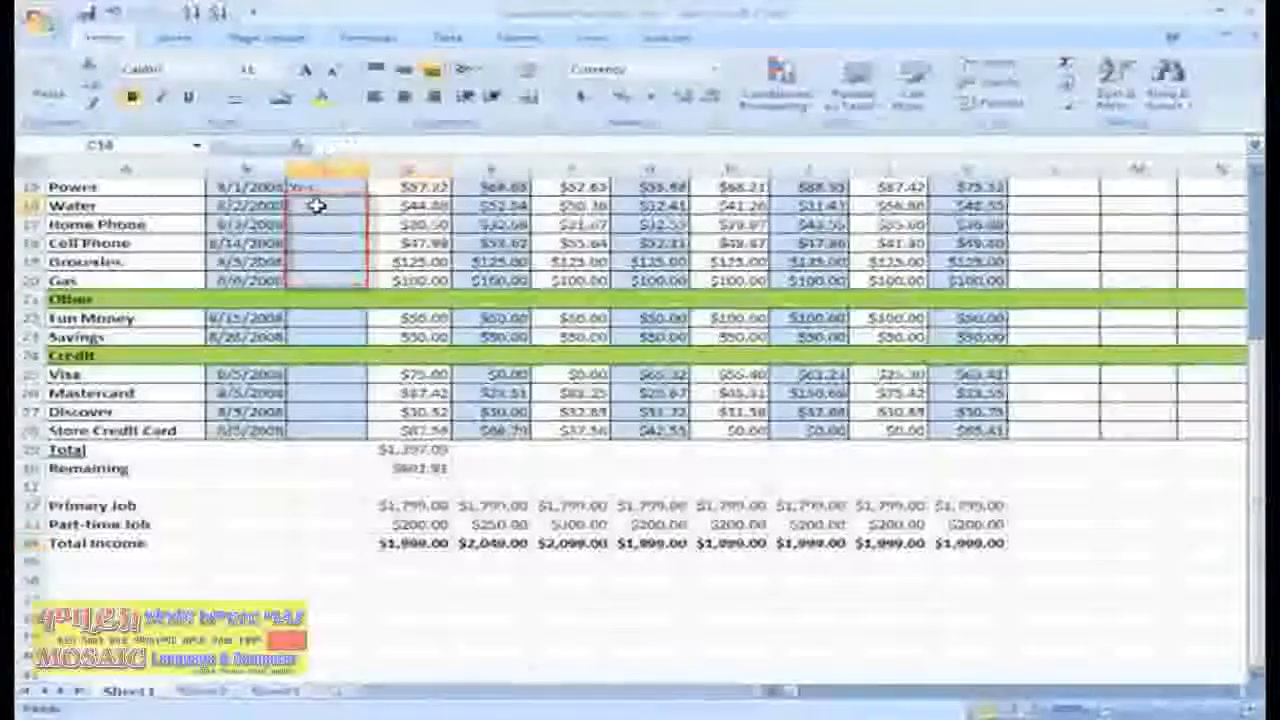
pyautogui.write('No')
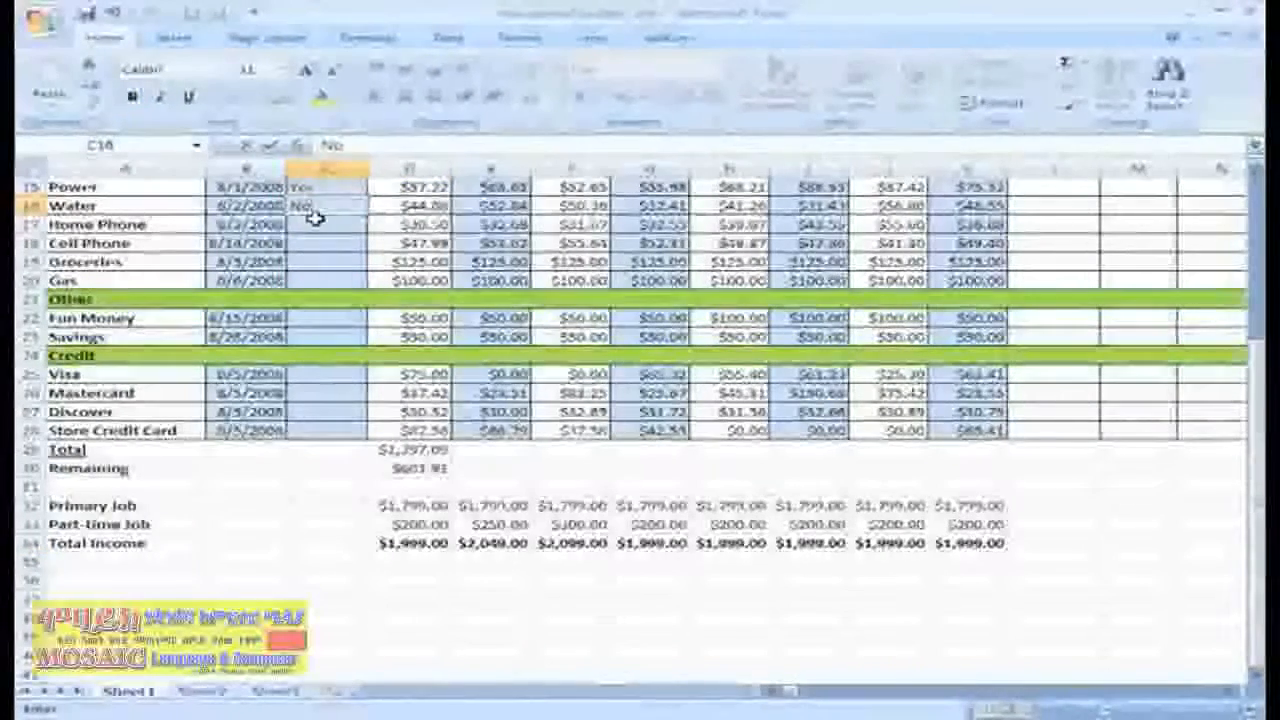
pyautogui.click(363, 213)
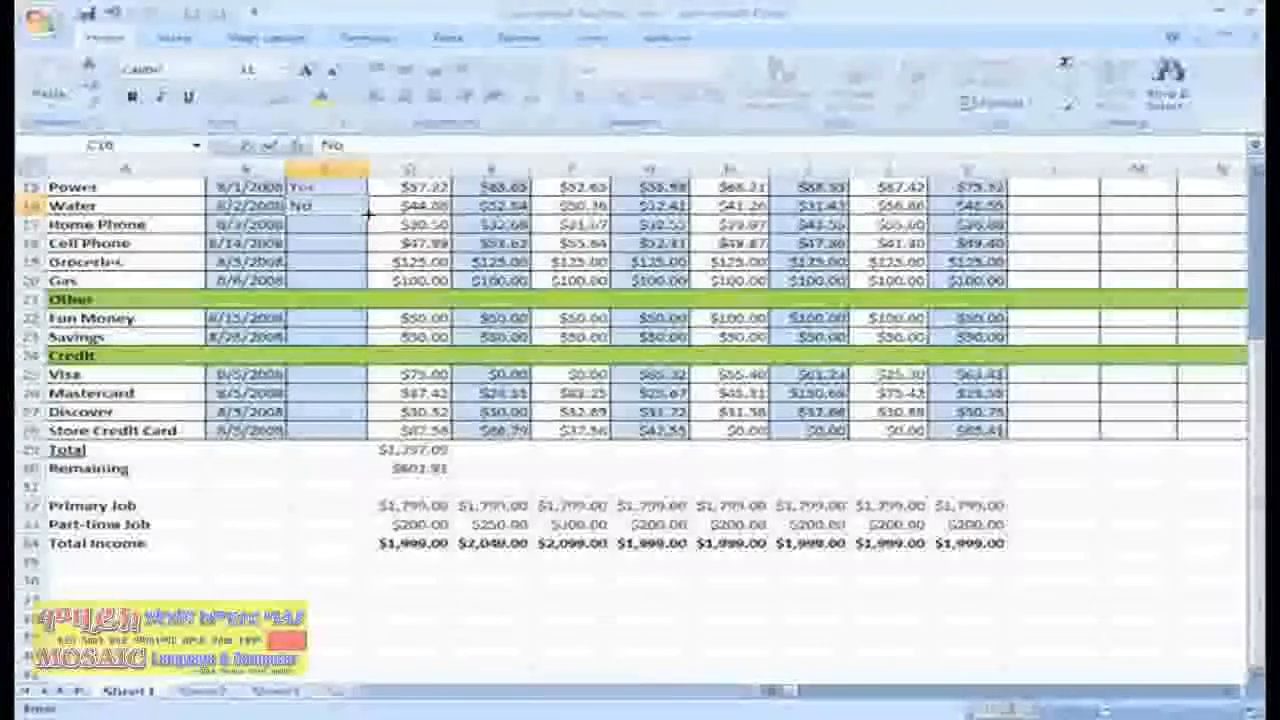
pyautogui.moveTo(368, 215); pyautogui.dragTo(350, 283)
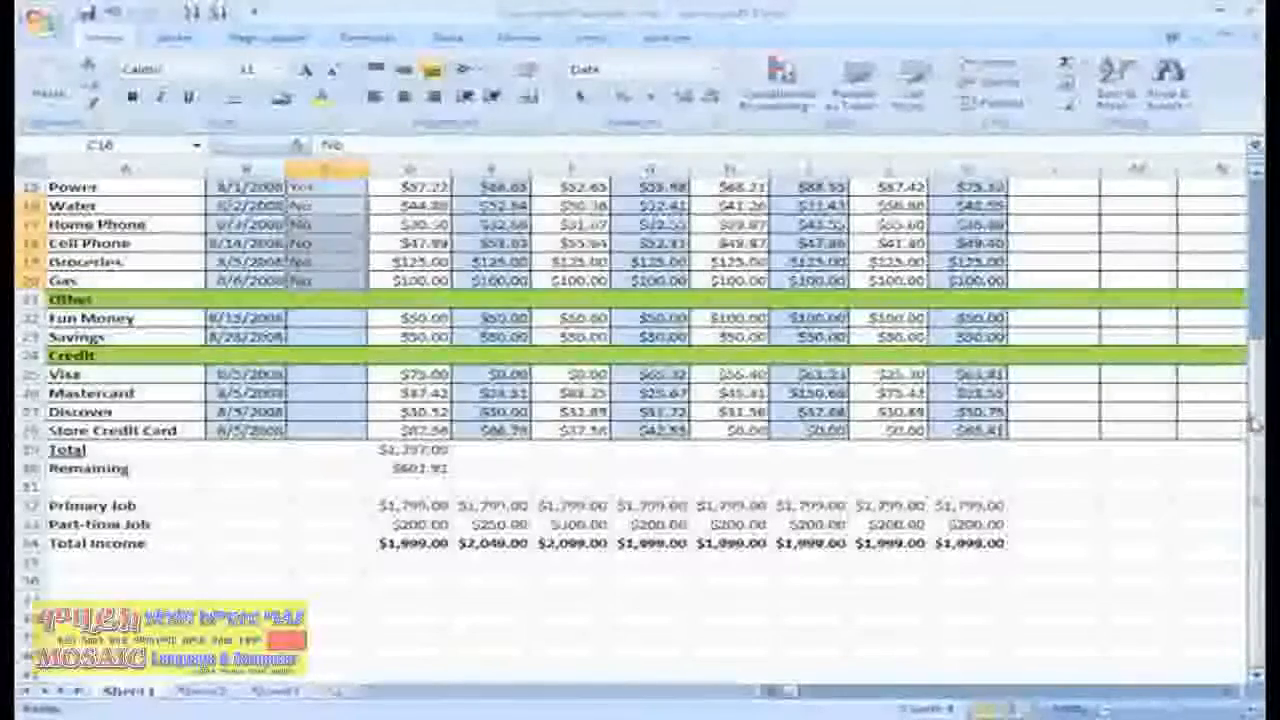
# Step: Extend the January to August fixed expense amounts, from Rent through Cable, across September to December with AutoFill
pyautogui.scroll(5, 1254, 425)
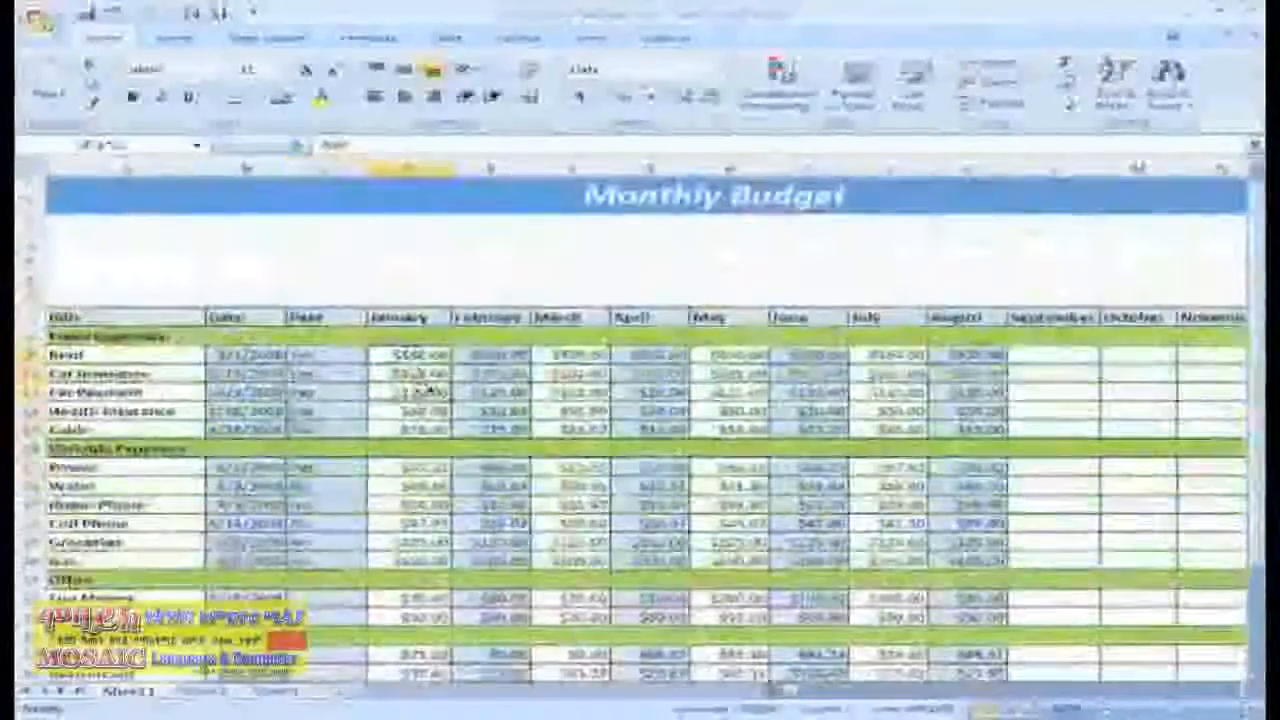
pyautogui.moveTo(410, 355); pyautogui.dragTo(1012, 435)
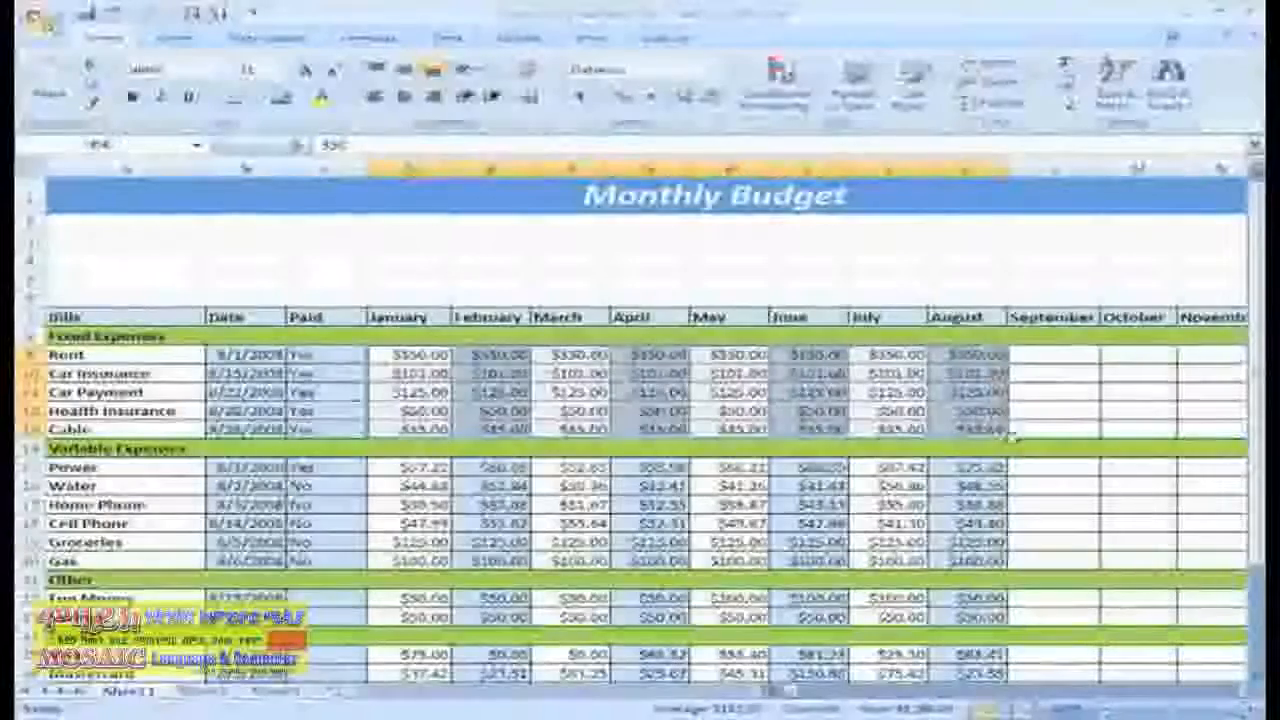
pyautogui.moveTo(790, 692); pyautogui.dragTo(800, 692)
pyautogui.moveTo(523, 431); pyautogui.dragTo(862, 440)
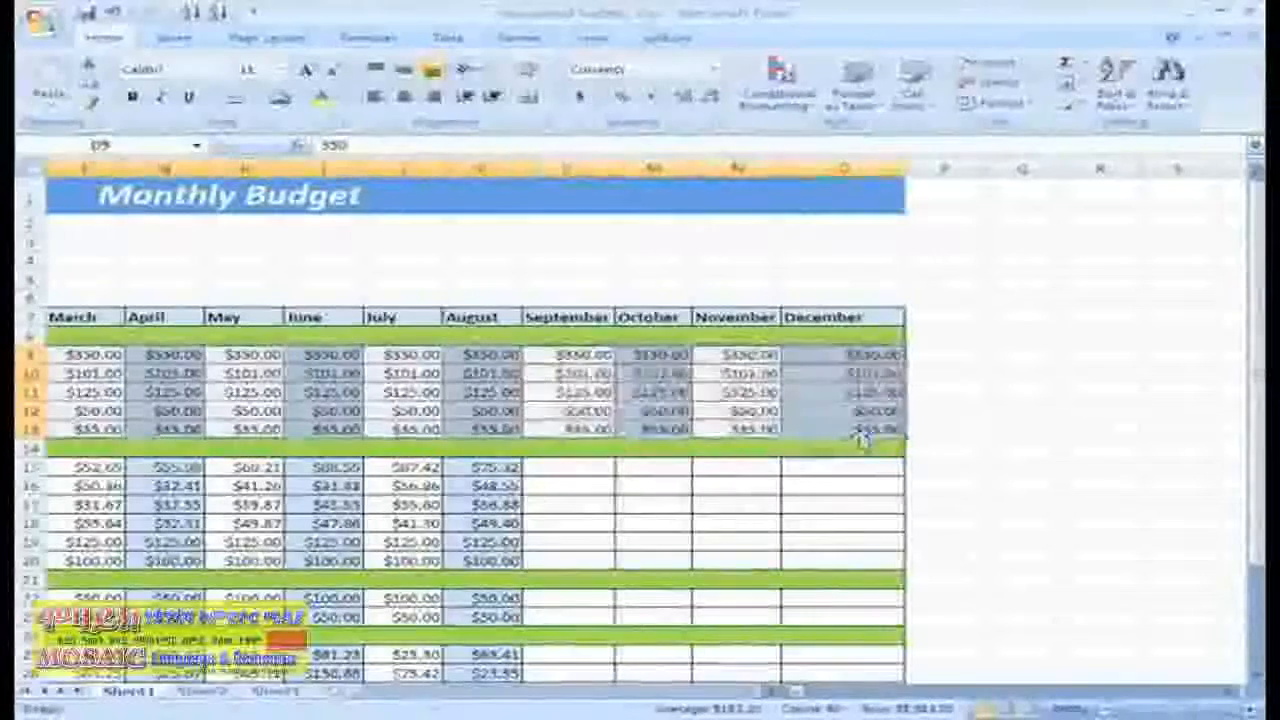
pyautogui.click(934, 431)
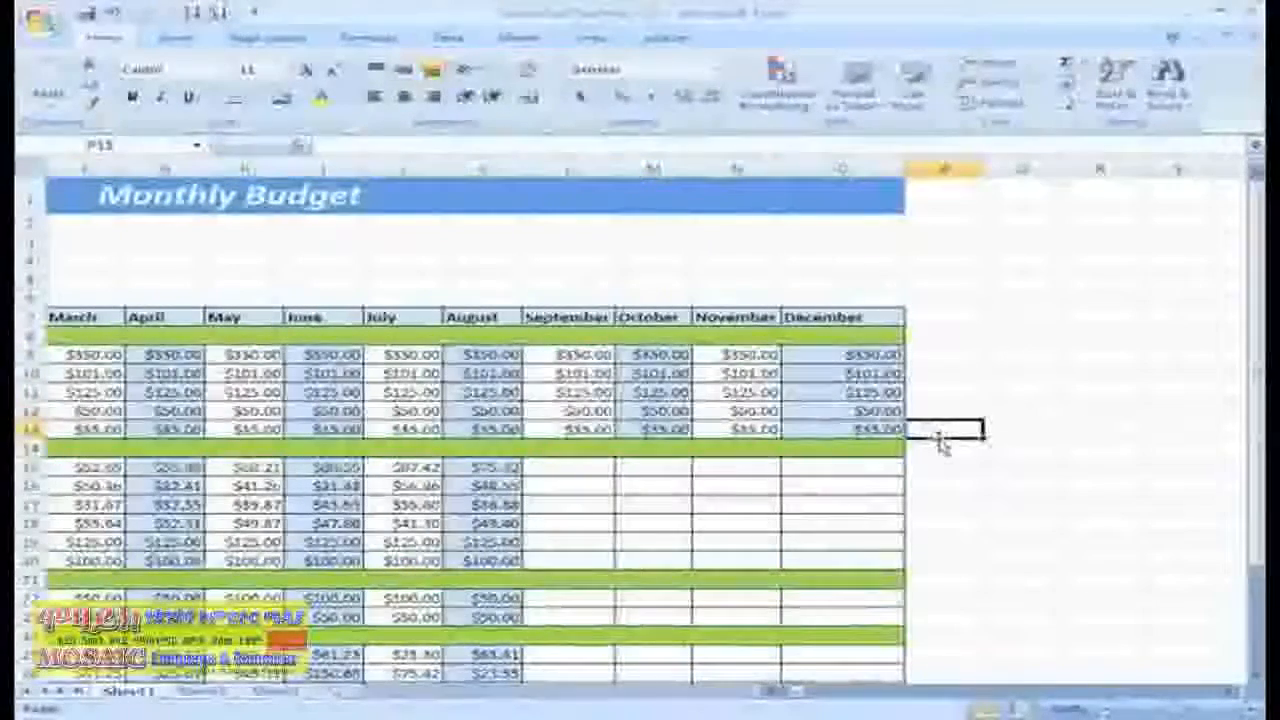